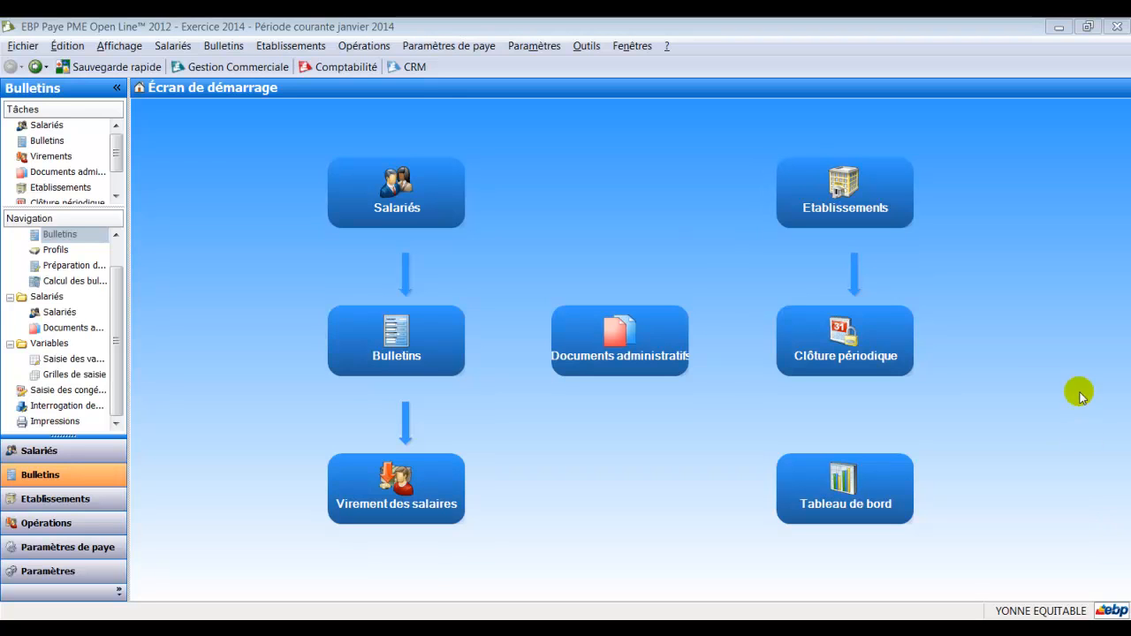
Start the accounting transfer assistant and select YONNE ÉQUITABLE as the establishment whose payroll data is transferred.
{"action": "left_click", "coordinate": [351, 180]}
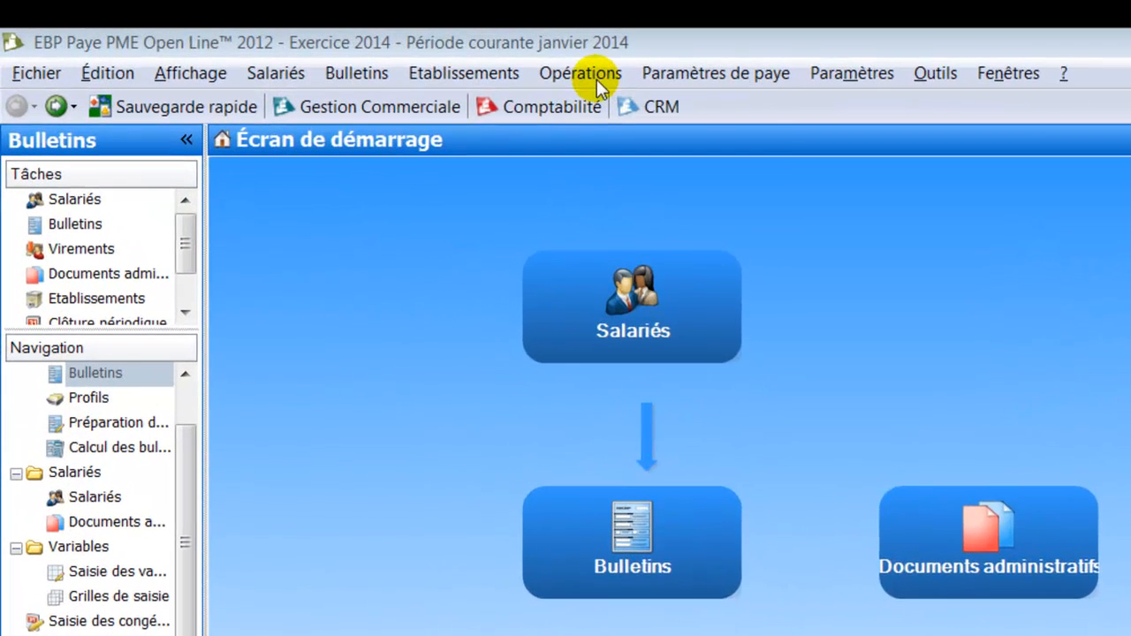
{"action": "left_click", "coordinate": [369, 47]}
{"action": "mouse_move", "coordinate": [621, 146]}
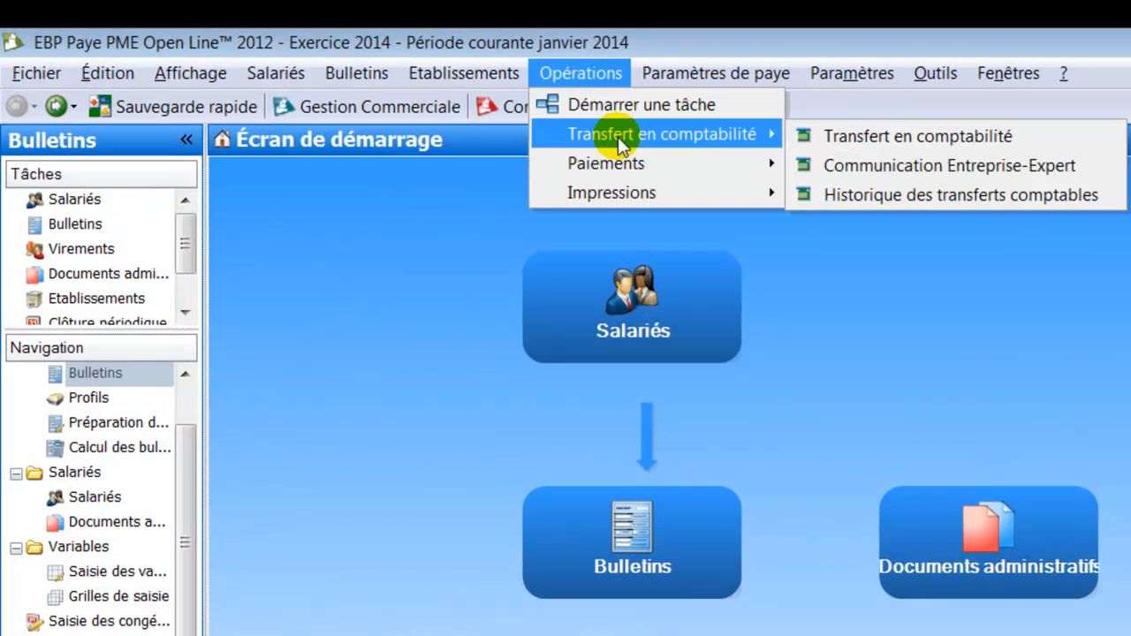
{"action": "left_click", "coordinate": [858, 135]}
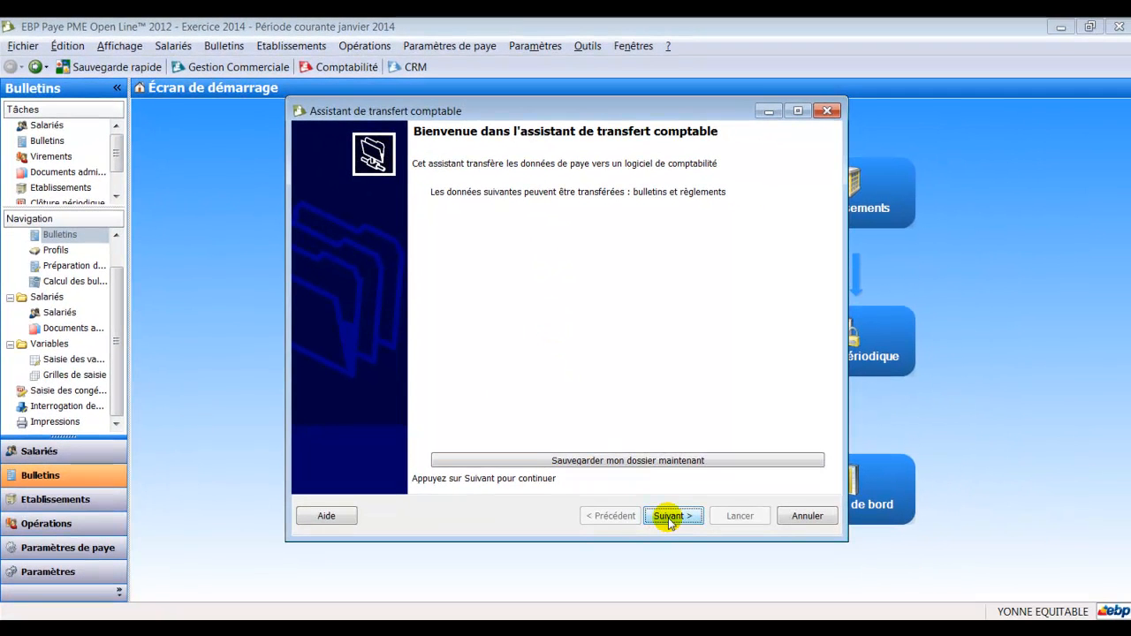
{"action": "left_click", "coordinate": [670, 518]}
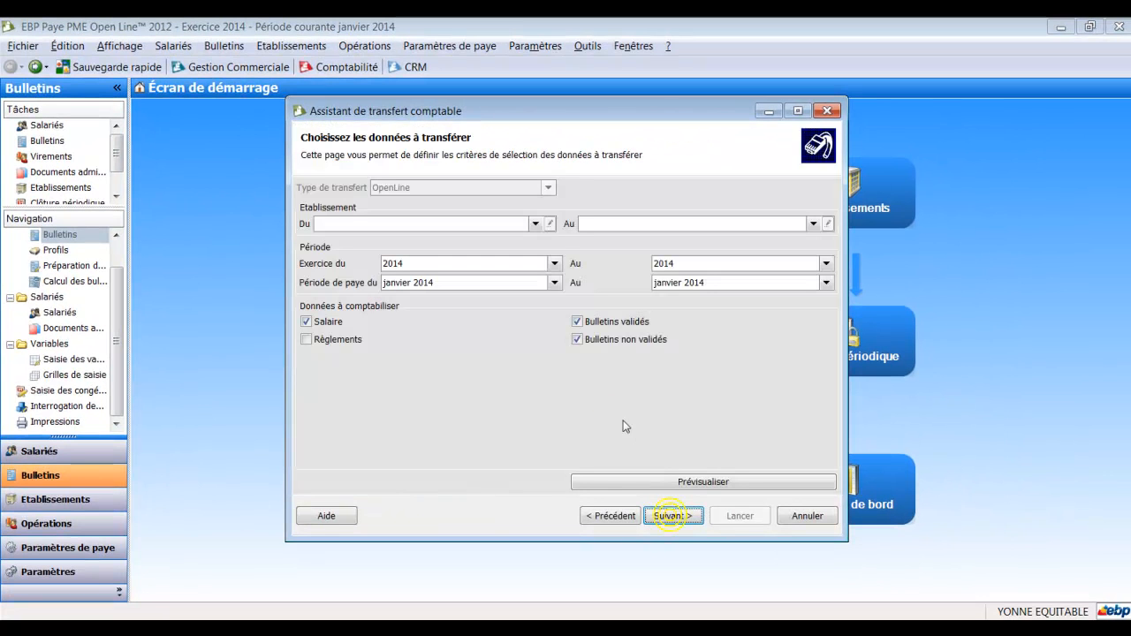
{"action": "left_click", "coordinate": [536, 225]}
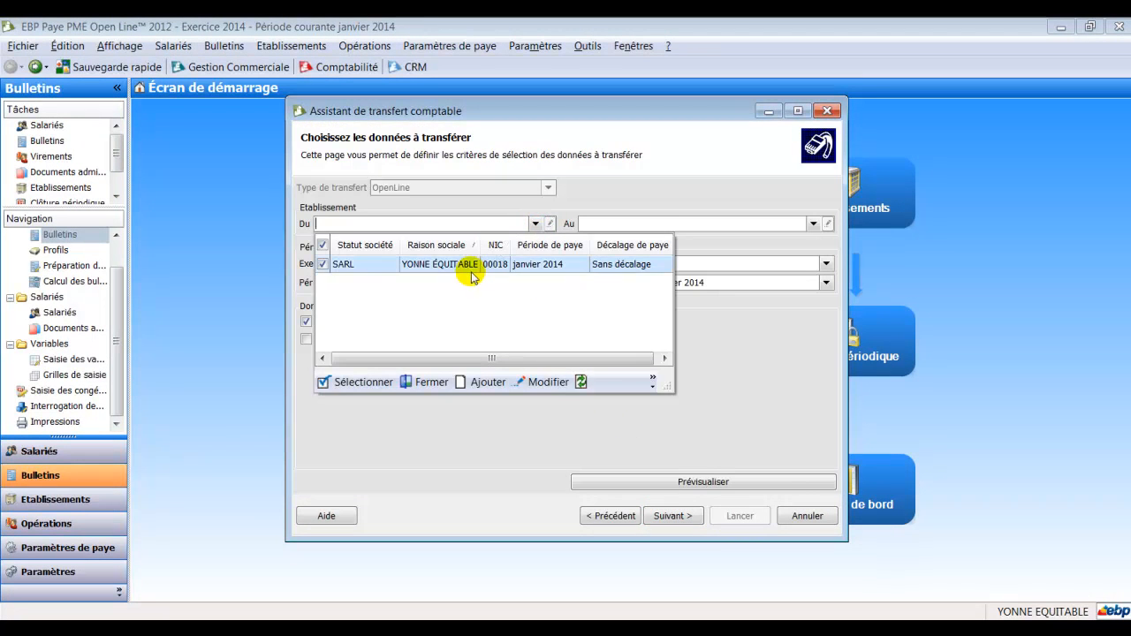
{"action": "left_click", "coordinate": [466, 263]}
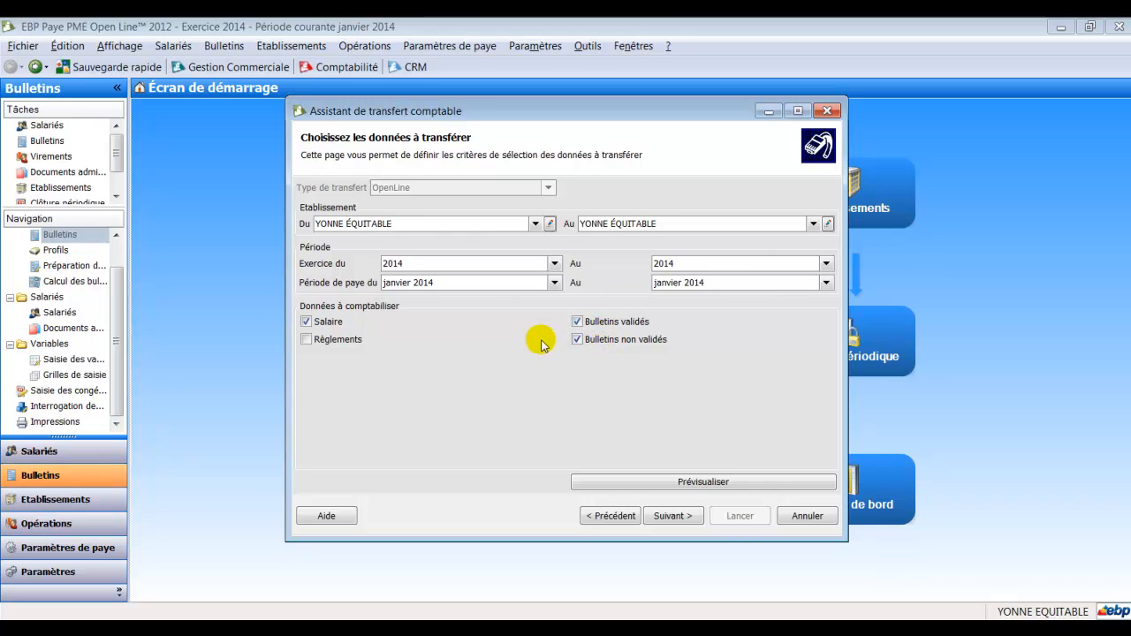
Preview the simulated accounting transfer and check its entries down to the totals, then close the preview.
{"action": "left_click", "coordinate": [674, 484]}
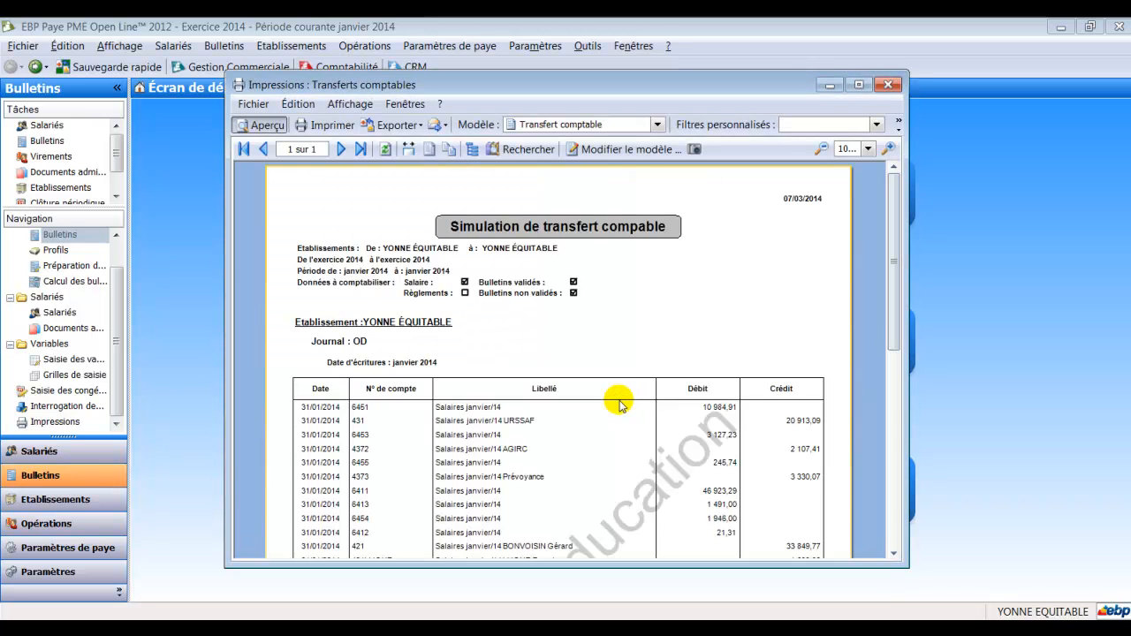
{"action": "left_click_drag", "start_coordinate": [892, 261], "coordinate": [894, 334]}
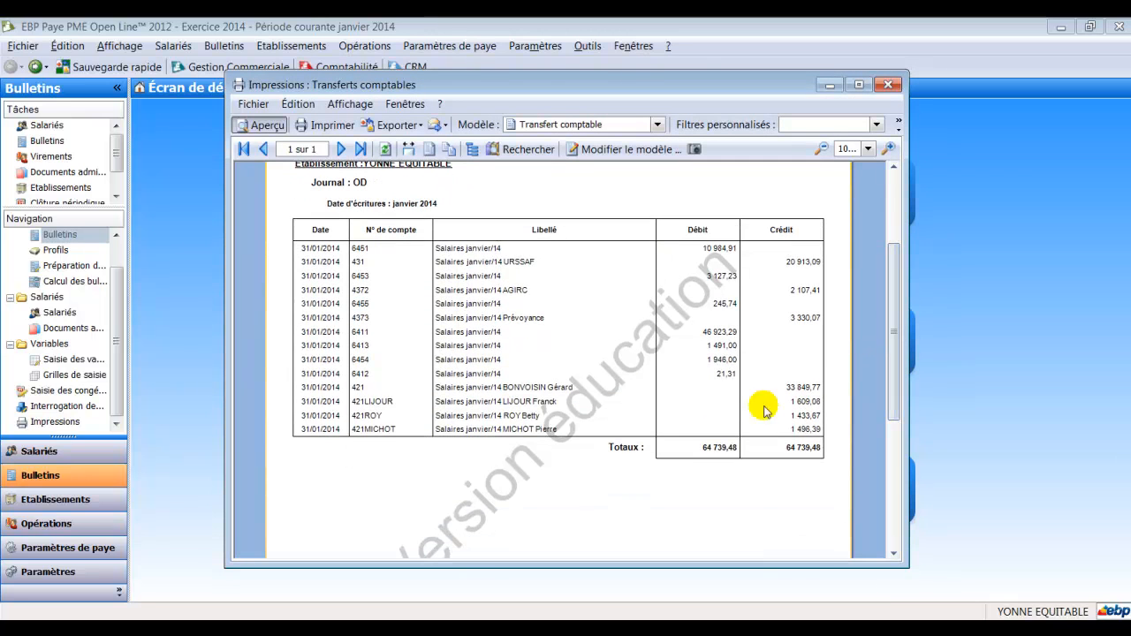
{"action": "left_click", "coordinate": [888, 85]}
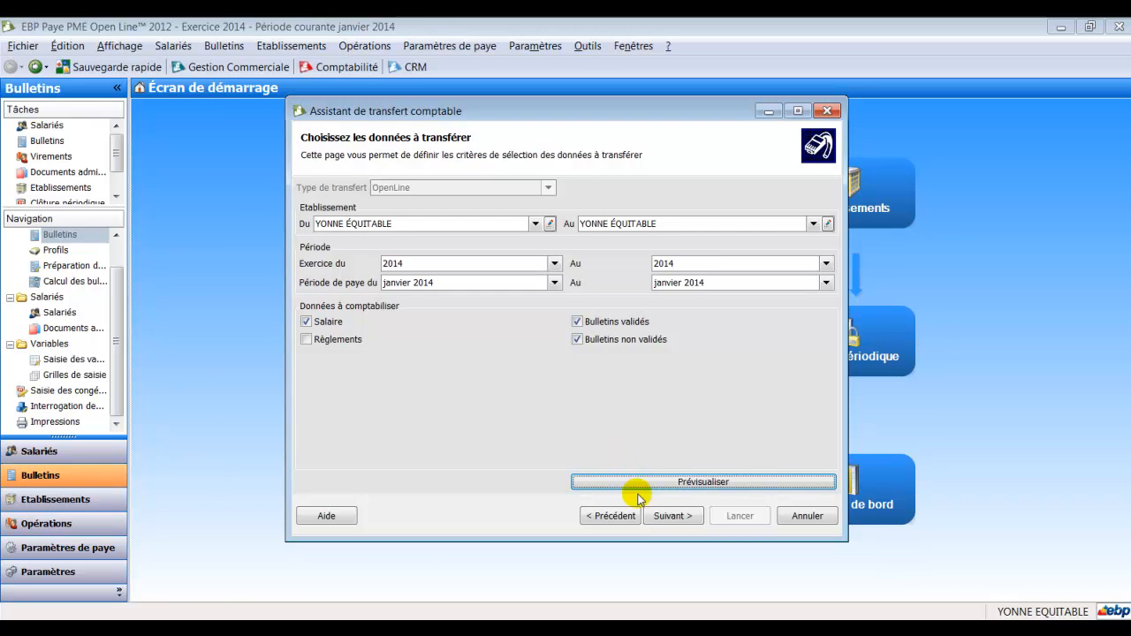
Run the payroll transfer for janvier 2014 and close the transfer assistant.
{"action": "left_click", "coordinate": [673, 515]}
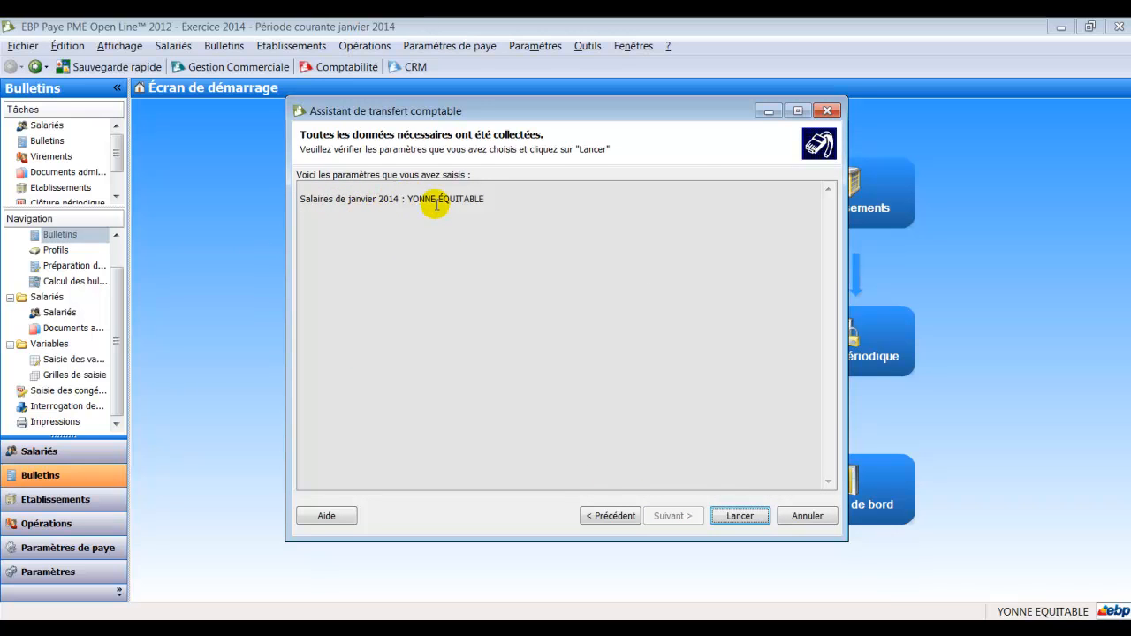
{"action": "left_click", "coordinate": [739, 516]}
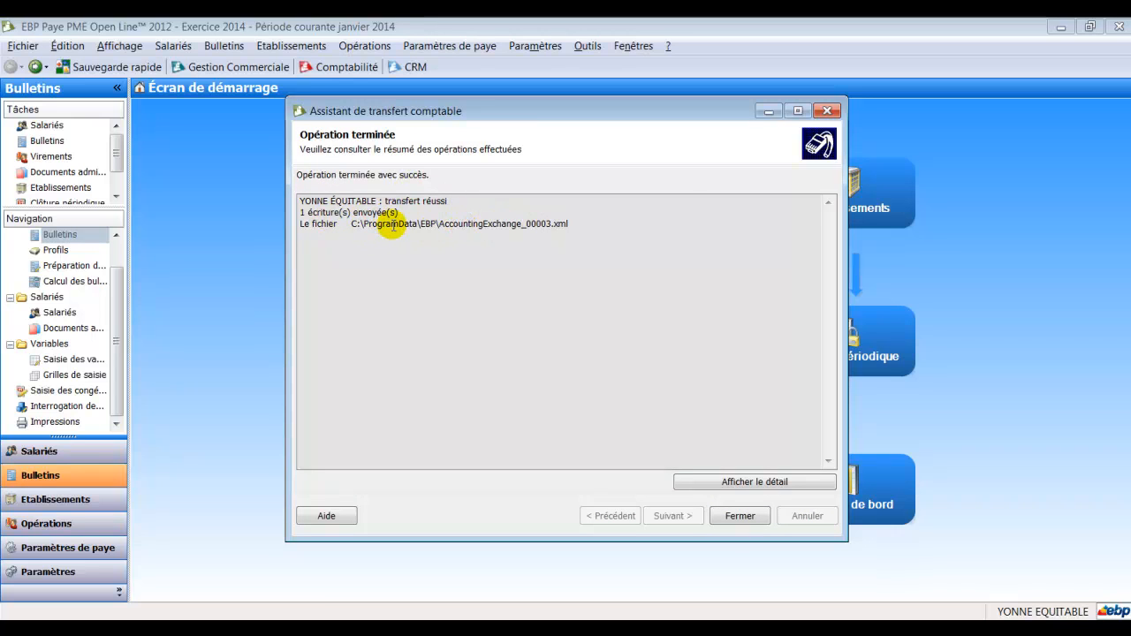
{"action": "left_click", "coordinate": [741, 517]}
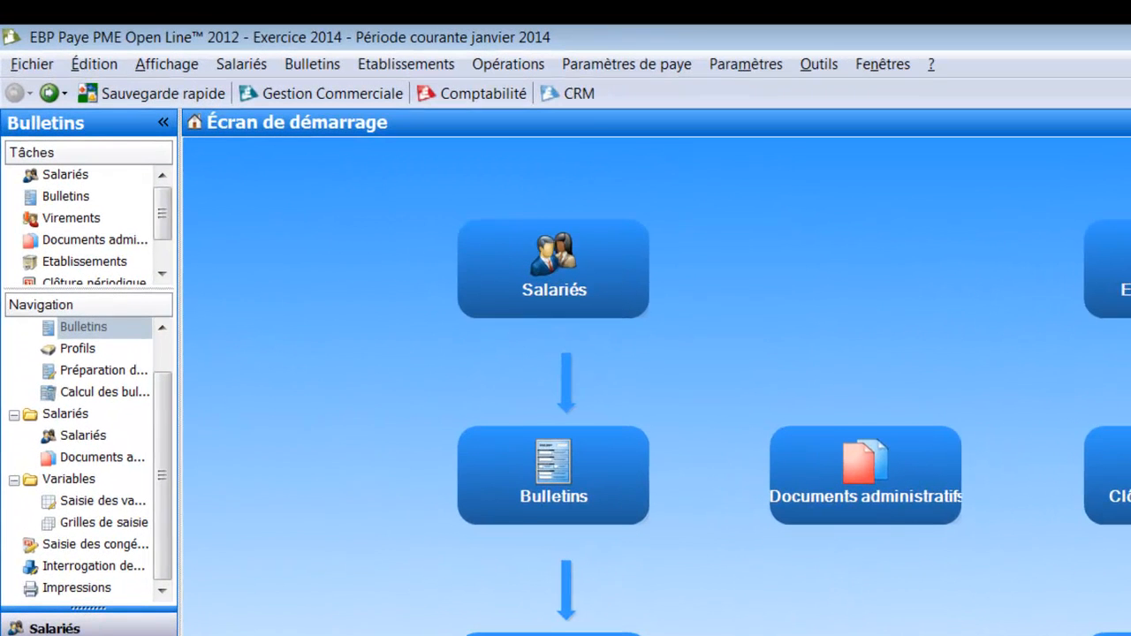
Switch to EBP Comptabilité, decline the exchange utility update, and open the assistant for importing the Open Line accounting transfer.
{"action": "left_click", "coordinate": [433, 93]}
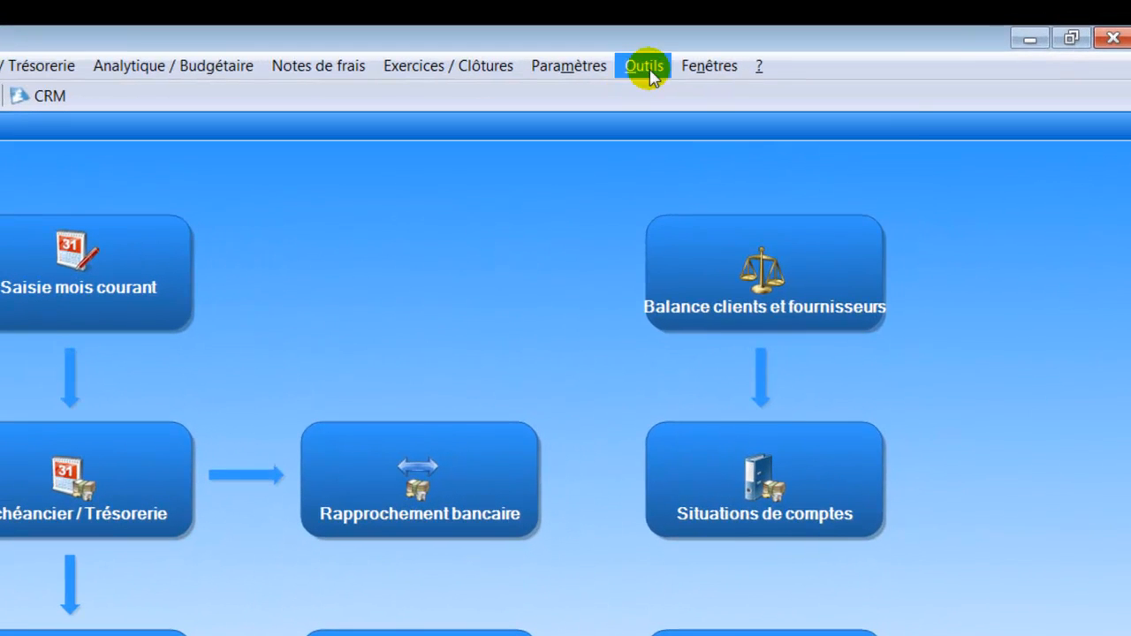
{"action": "left_click", "coordinate": [790, 45]}
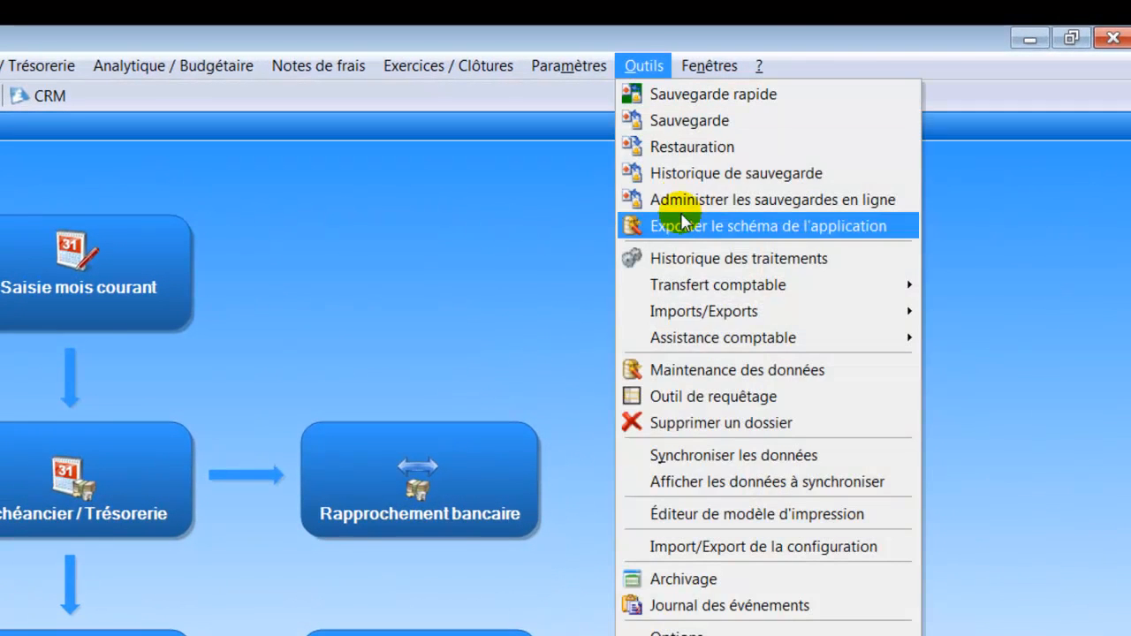
{"action": "left_click", "coordinate": [690, 292]}
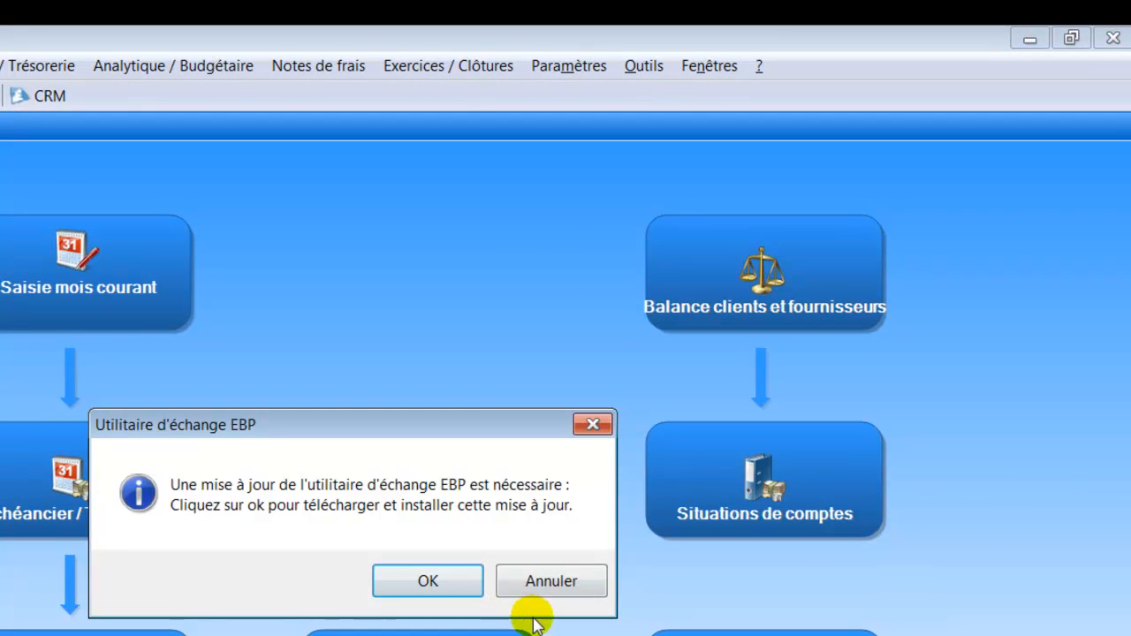
{"action": "left_click", "coordinate": [534, 588]}
{"action": "left_click", "coordinate": [636, 75]}
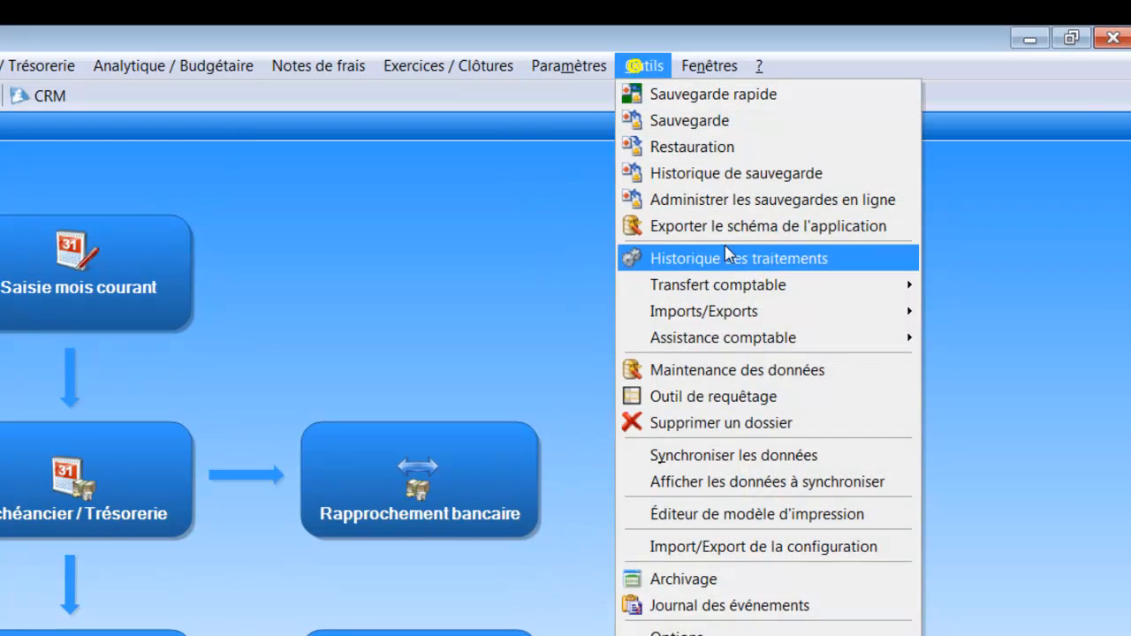
{"action": "mouse_move", "coordinate": [719, 285]}
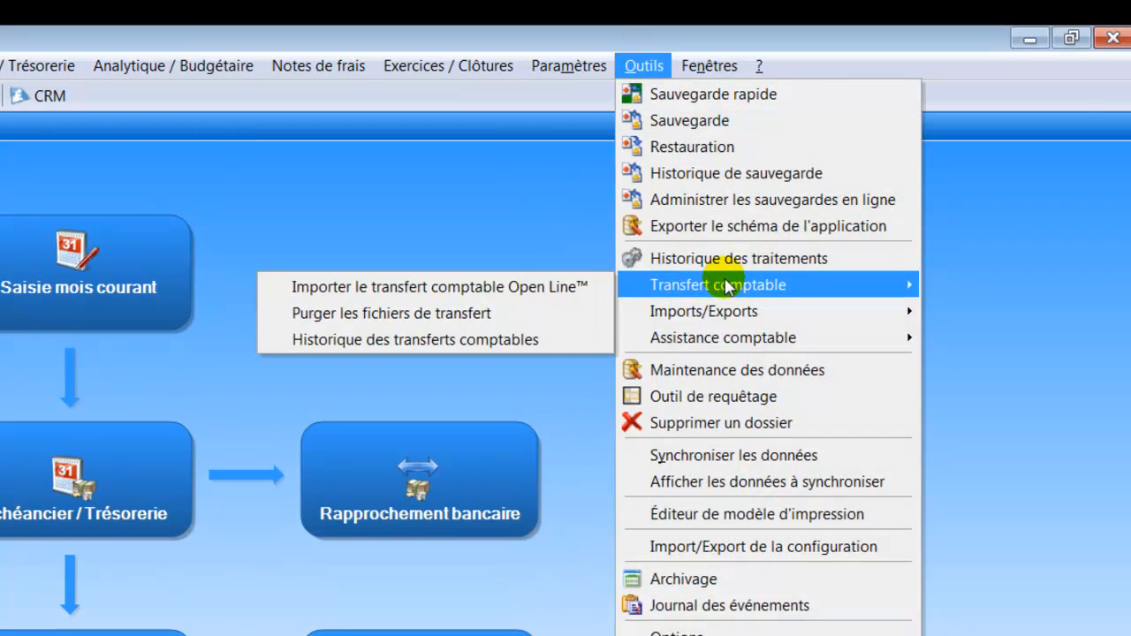
{"action": "left_click", "coordinate": [393, 288]}
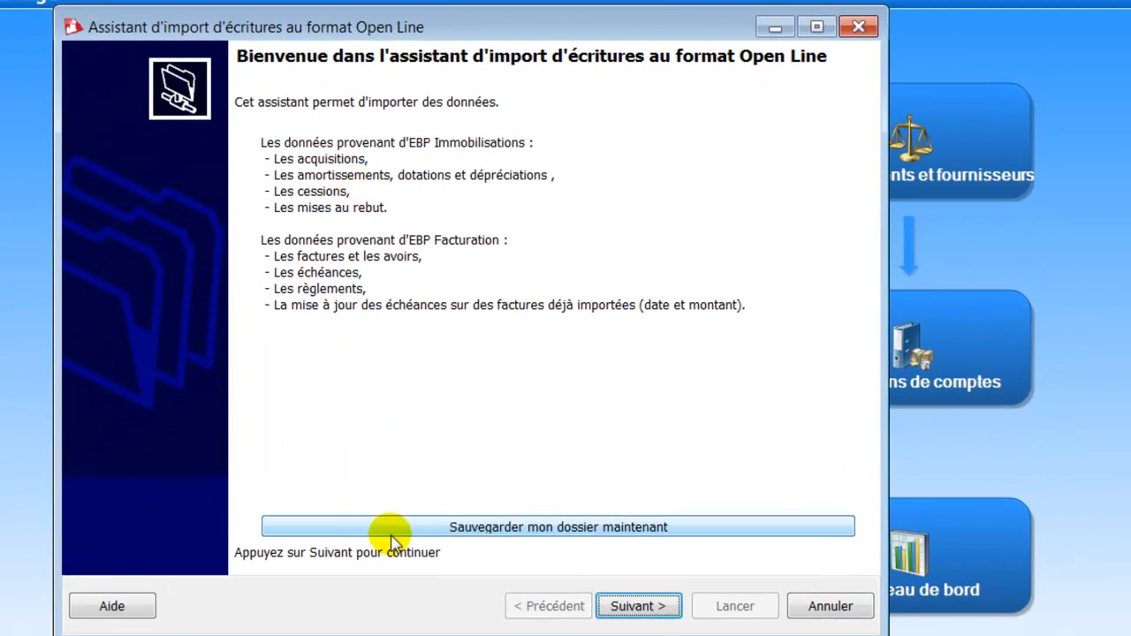
Import the entries manually from the folder C:\ProgramData\EBP\ and close the import assistant.
{"action": "left_click", "coordinate": [644, 608]}
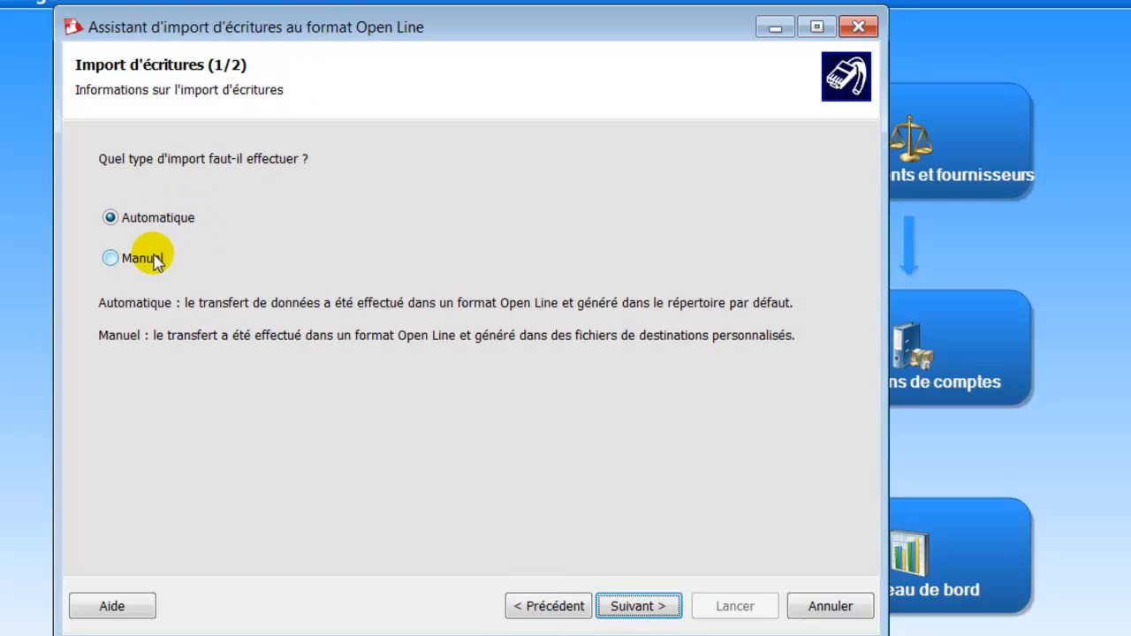
{"action": "left_click", "coordinate": [122, 257]}
{"action": "left_click", "coordinate": [630, 606]}
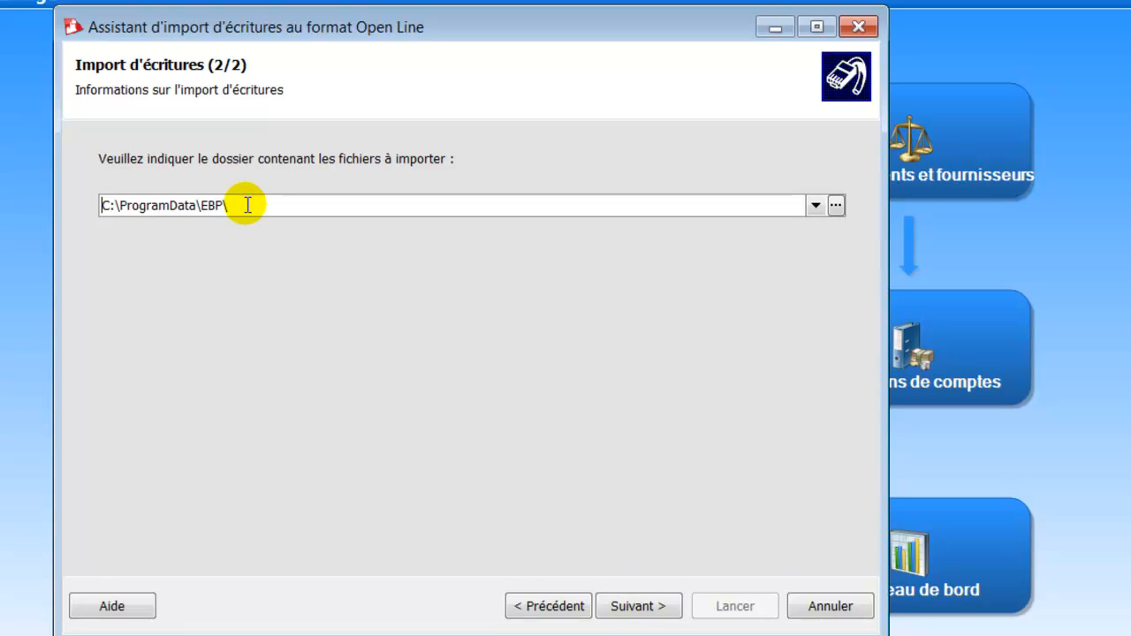
{"action": "left_click", "coordinate": [633, 606]}
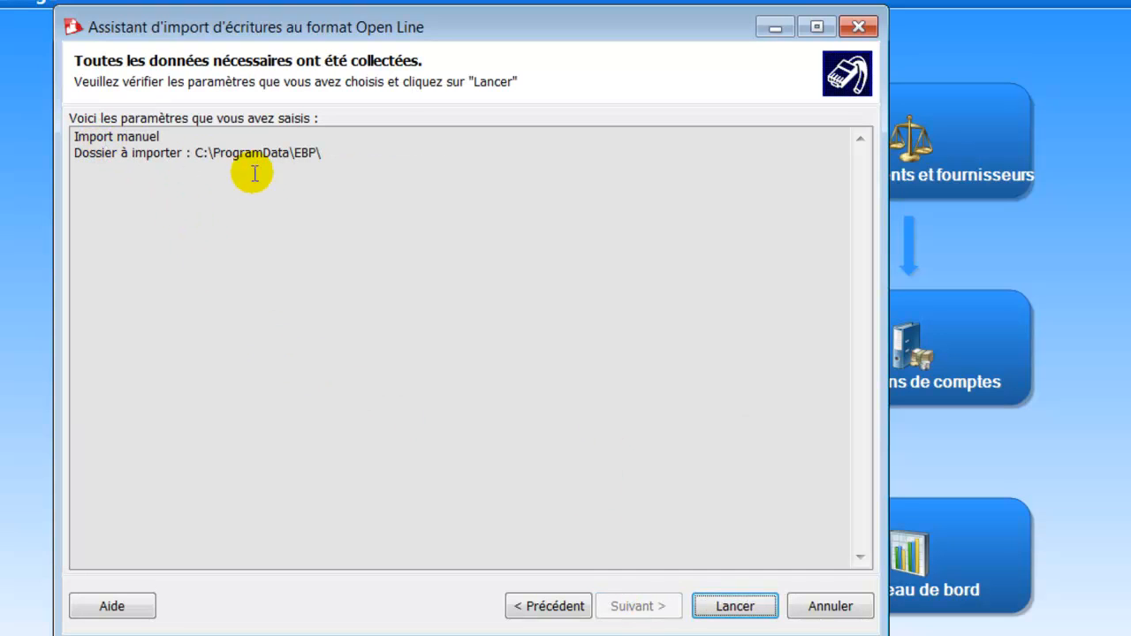
{"action": "left_click", "coordinate": [729, 607]}
{"action": "left_click", "coordinate": [626, 520]}
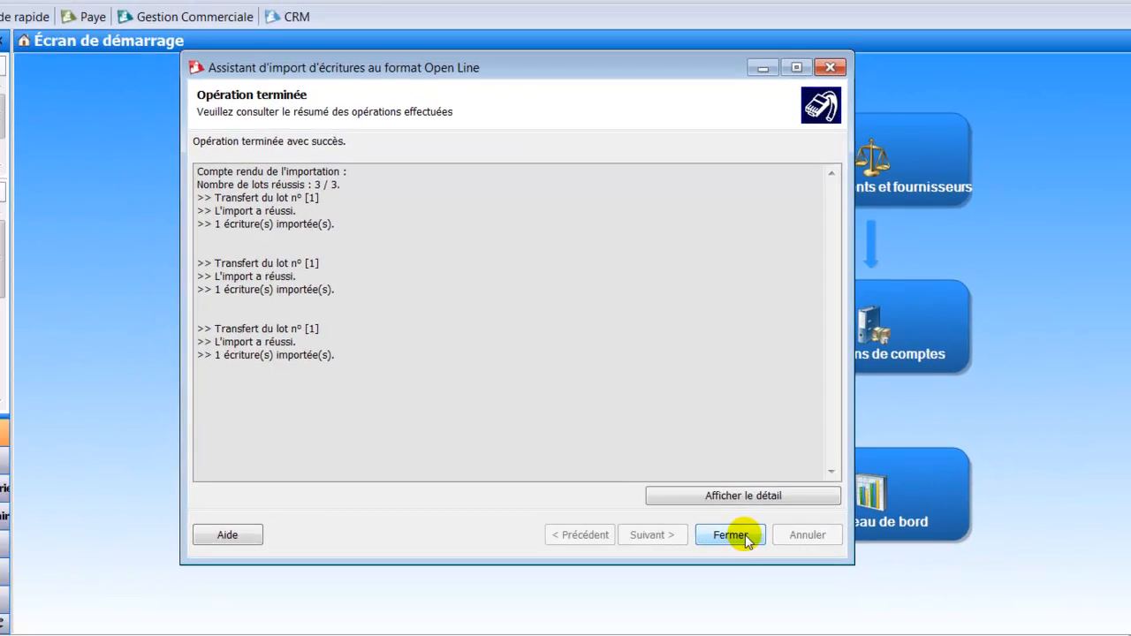
{"action": "left_click", "coordinate": [738, 606]}
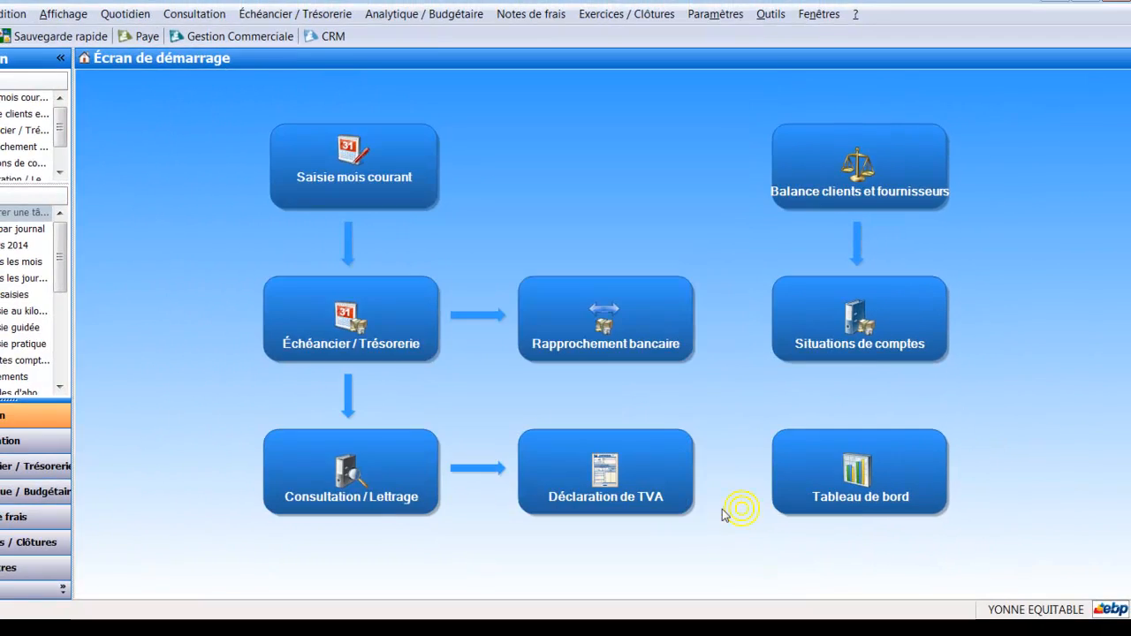
Show the journals for all months and open the OD journal of janvier 2014.
{"action": "left_click", "coordinate": [319, 157]}
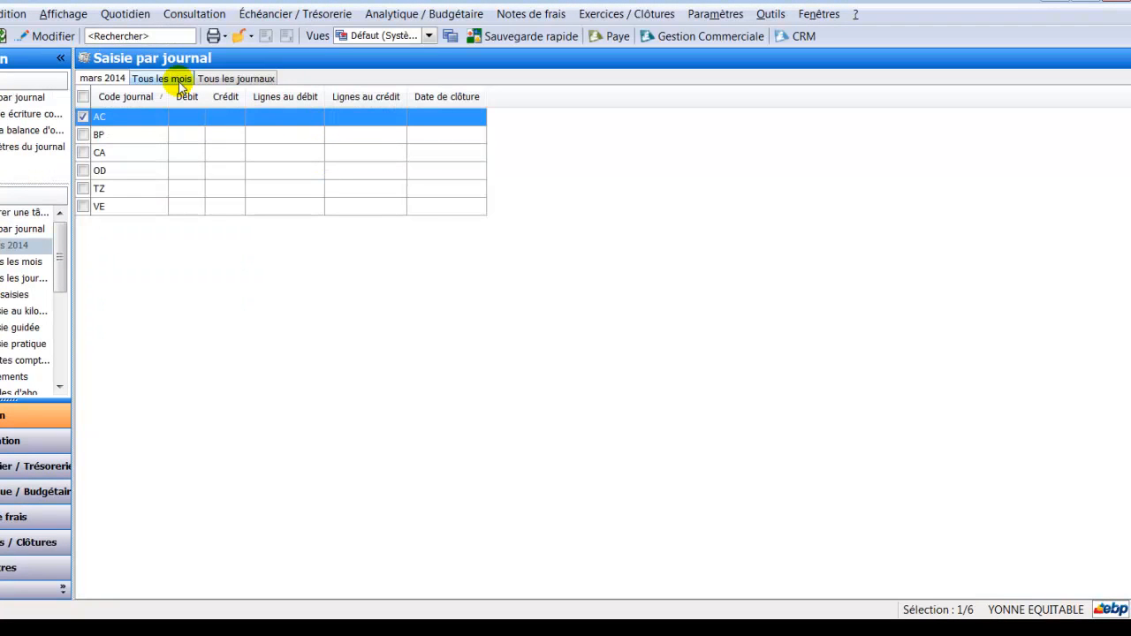
{"action": "left_click", "coordinate": [152, 79]}
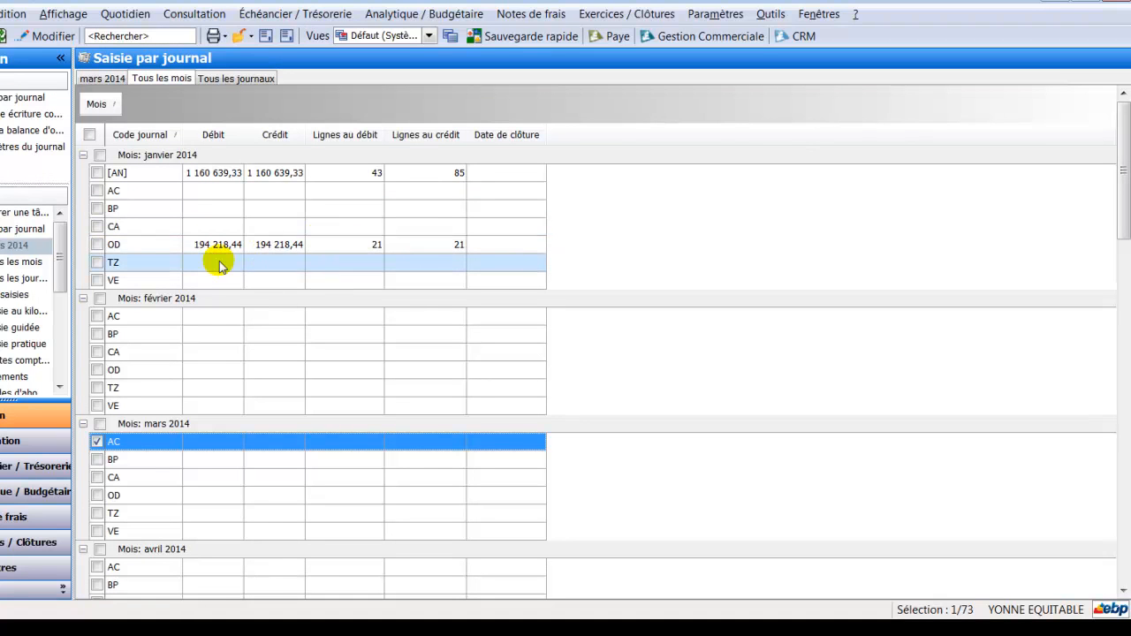
{"action": "left_click", "coordinate": [154, 247]}
{"action": "double_click", "coordinate": [154, 243]}
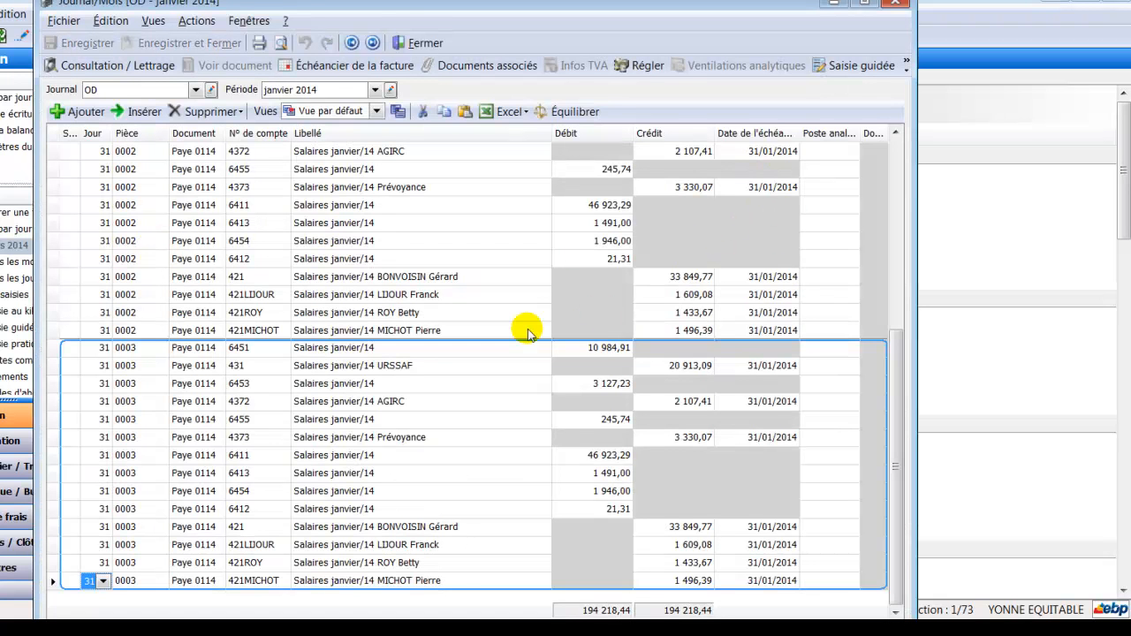
Delete the whole duplicate payroll entry with piece number 0001 from the OD journal.
{"action": "scroll", "coordinate": [498, 415], "scroll_direction": "up", "scroll_amount": 6}
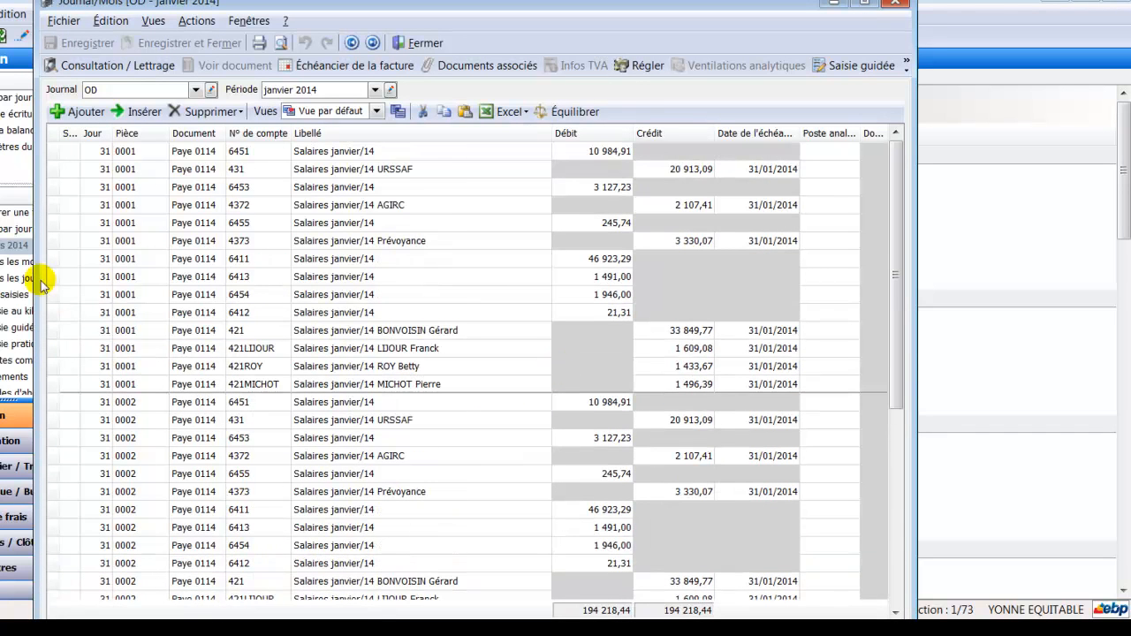
{"action": "right_click", "coordinate": [89, 155]}
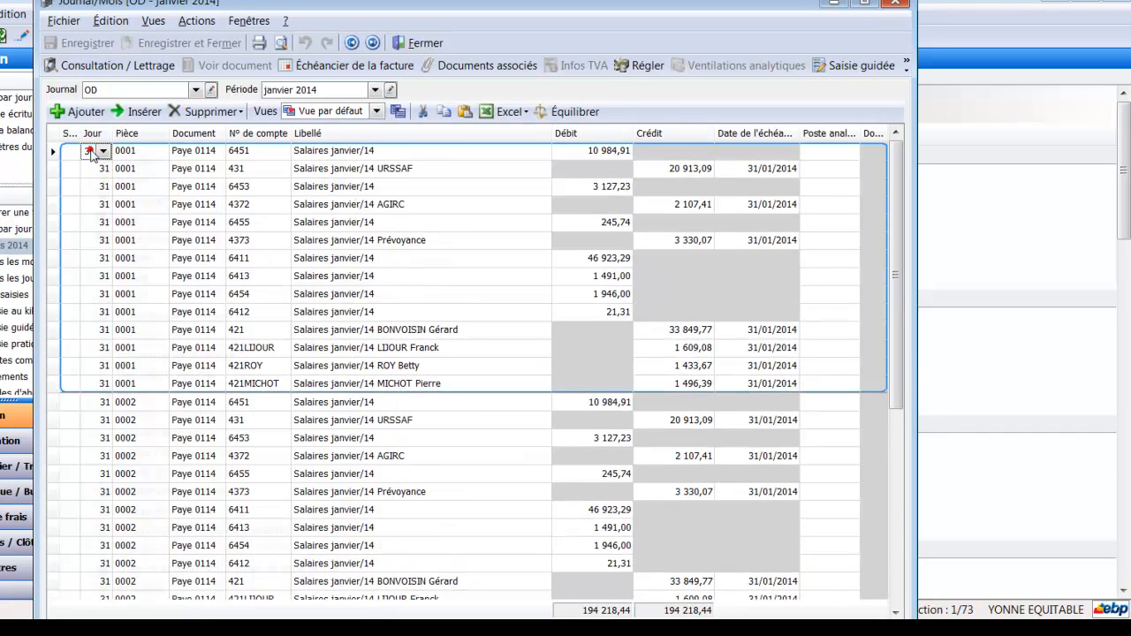
{"action": "mouse_move", "coordinate": [146, 203]}
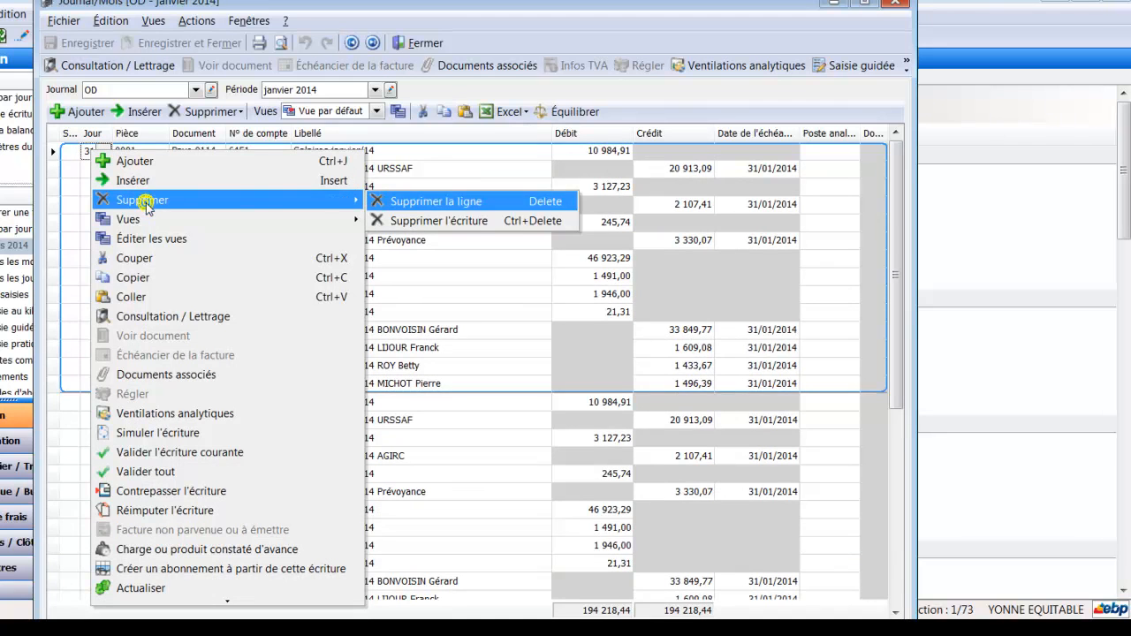
{"action": "left_click", "coordinate": [455, 223]}
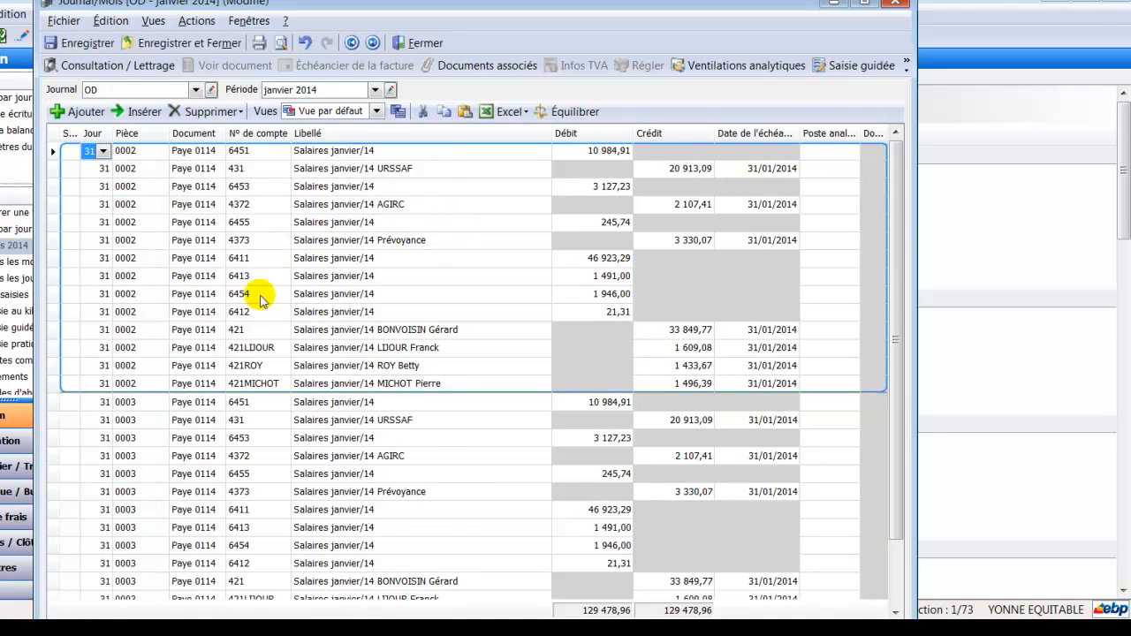
Delete the whole duplicate payroll entry with piece number 0002, then save and close the OD journal.
{"action": "scroll", "coordinate": [598, 485], "scroll_direction": "down", "scroll_amount": 1}
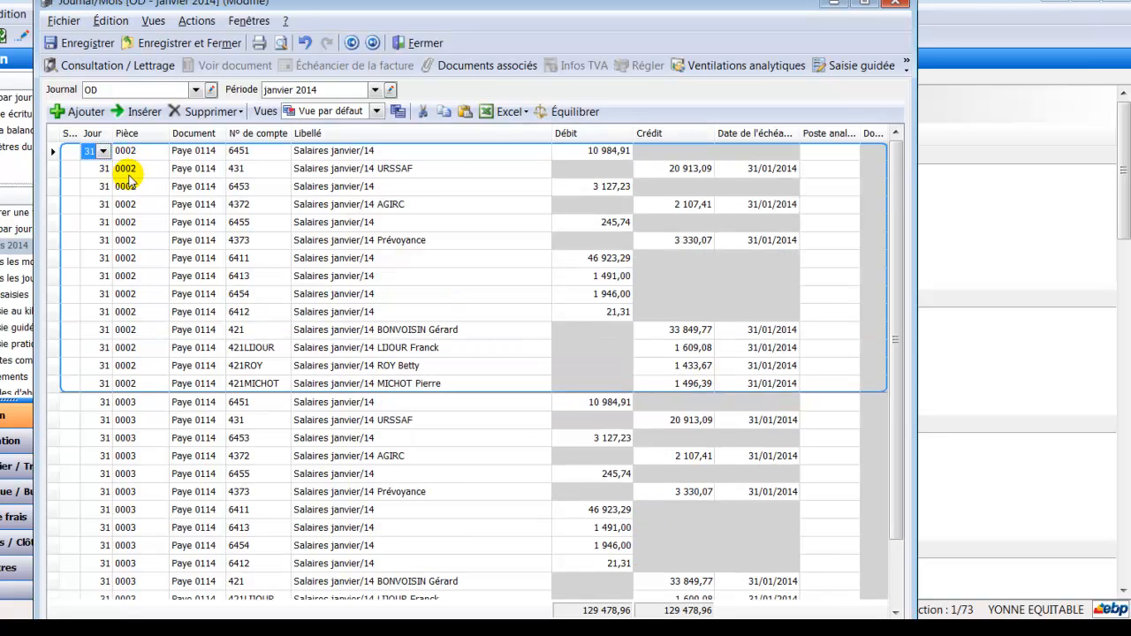
{"action": "right_click", "coordinate": [128, 168]}
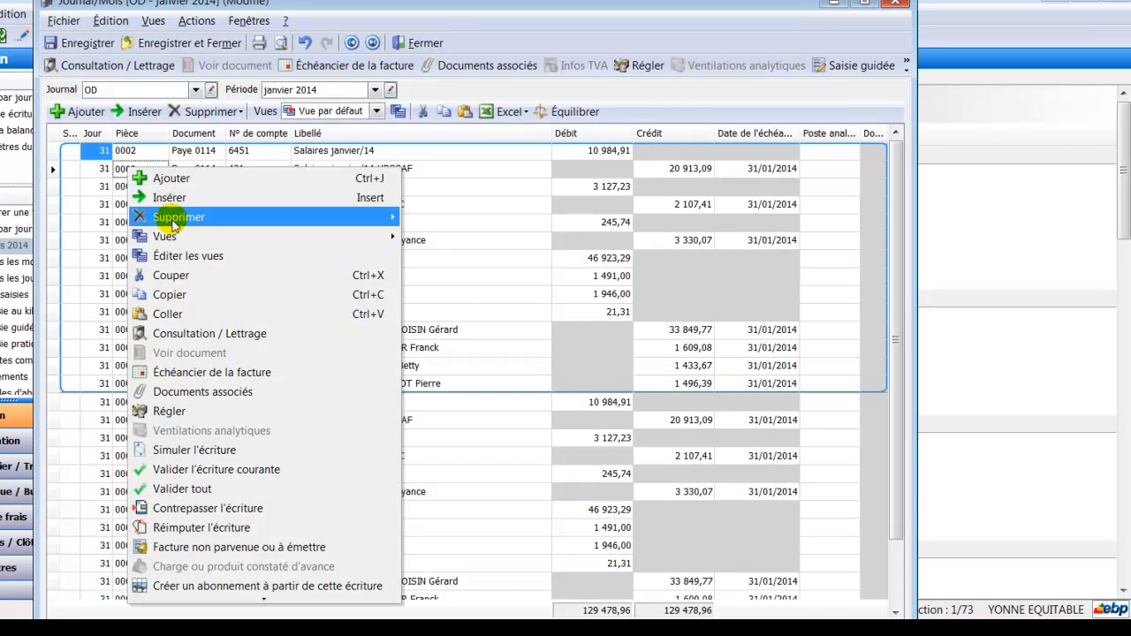
{"action": "mouse_move", "coordinate": [174, 222]}
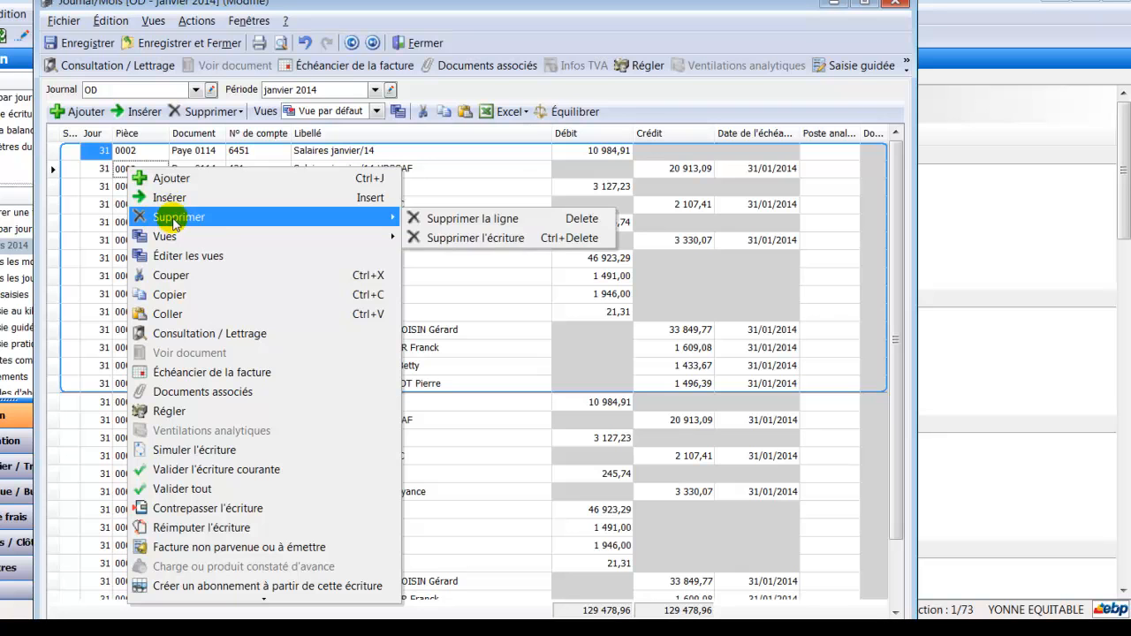
{"action": "left_click", "coordinate": [506, 238]}
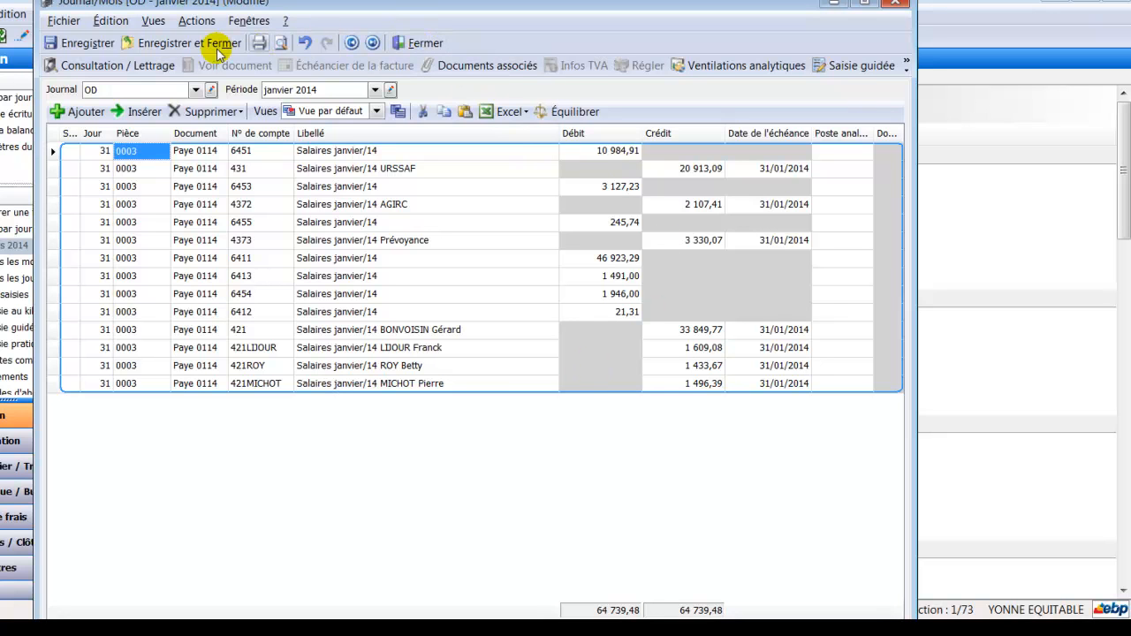
{"action": "left_click", "coordinate": [185, 44]}
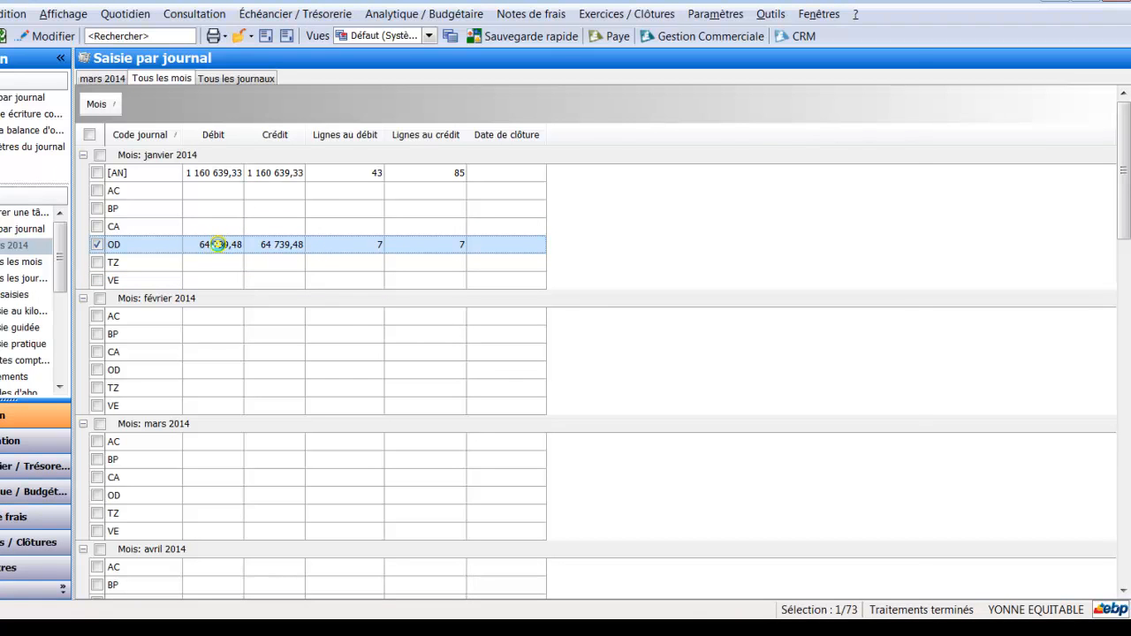
Reopen the janvier 2014 OD journal to preview its printout, then close everything and return to the start screen.
{"action": "double_click", "coordinate": [217, 244]}
{"action": "left_click", "coordinate": [280, 44]}
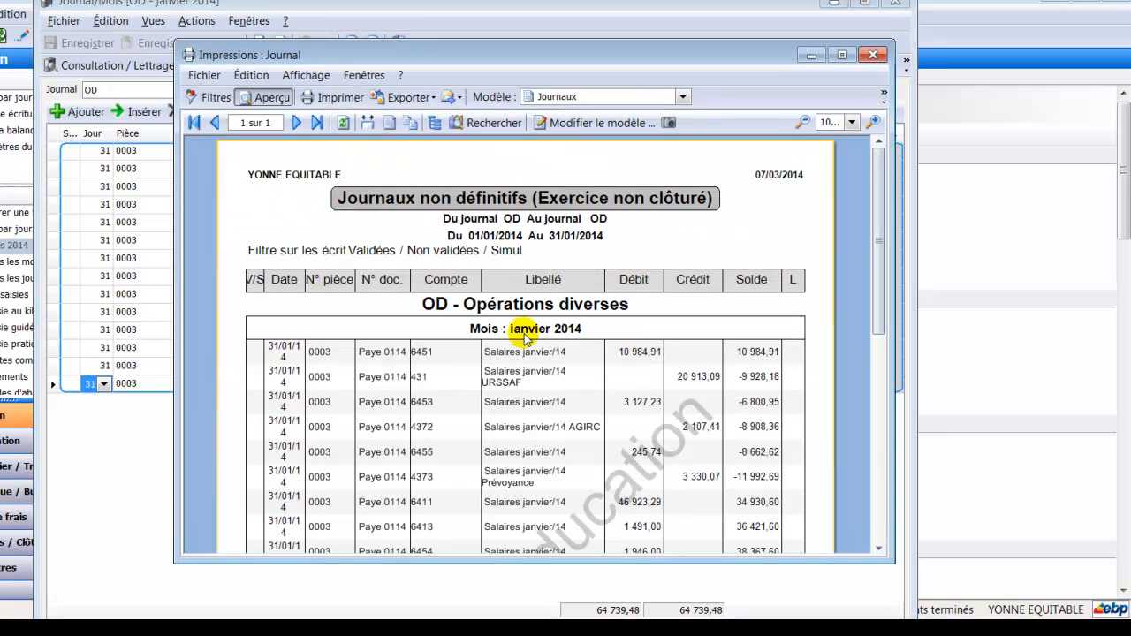
{"action": "left_click_drag", "start_coordinate": [879, 212], "coordinate": [924, 144]}
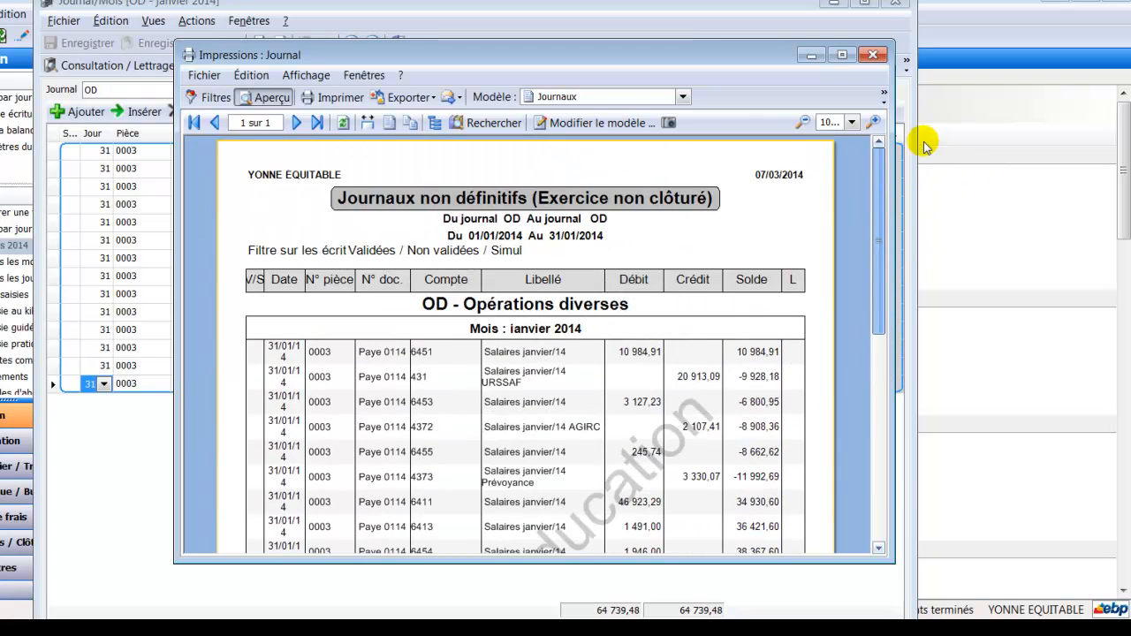
{"action": "left_click", "coordinate": [872, 55]}
{"action": "left_click", "coordinate": [415, 43]}
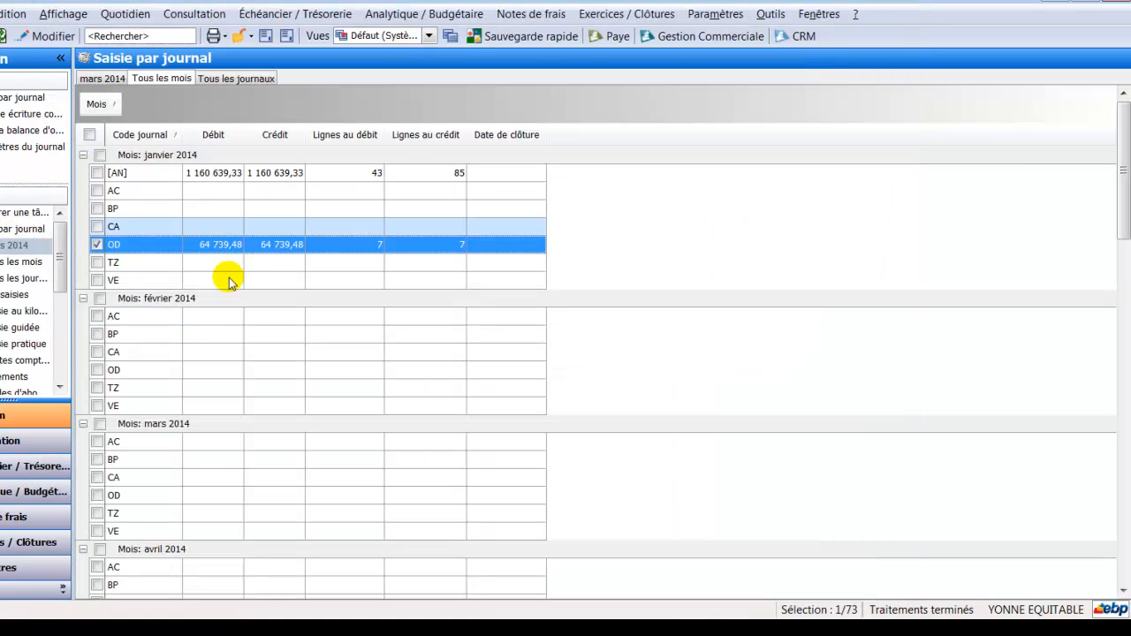
{"action": "left_click", "coordinate": [2, 36]}
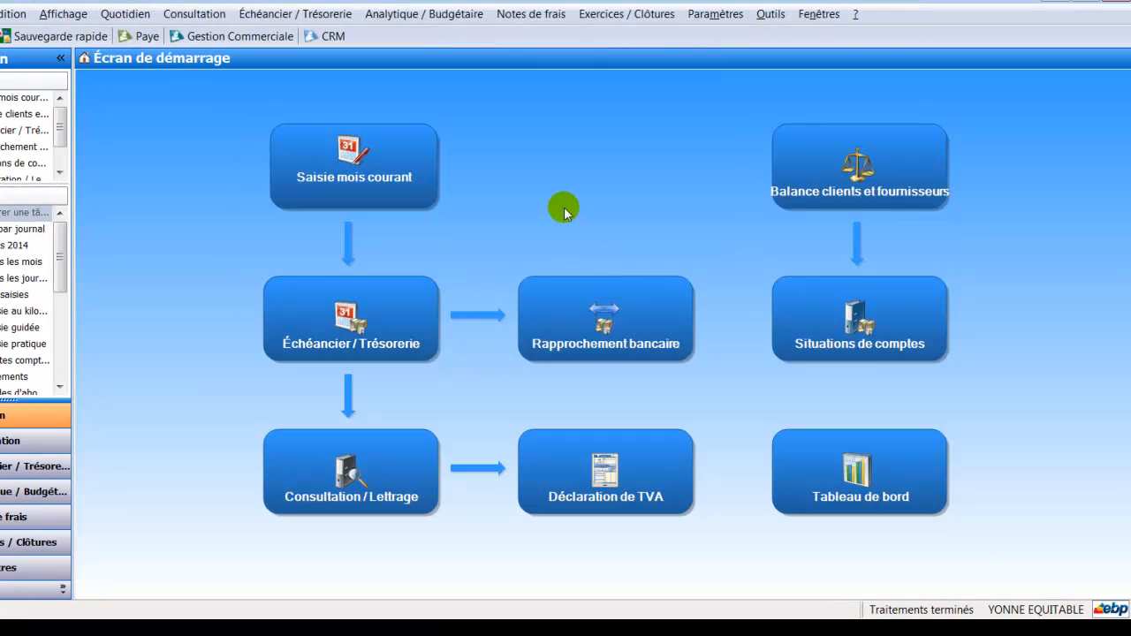